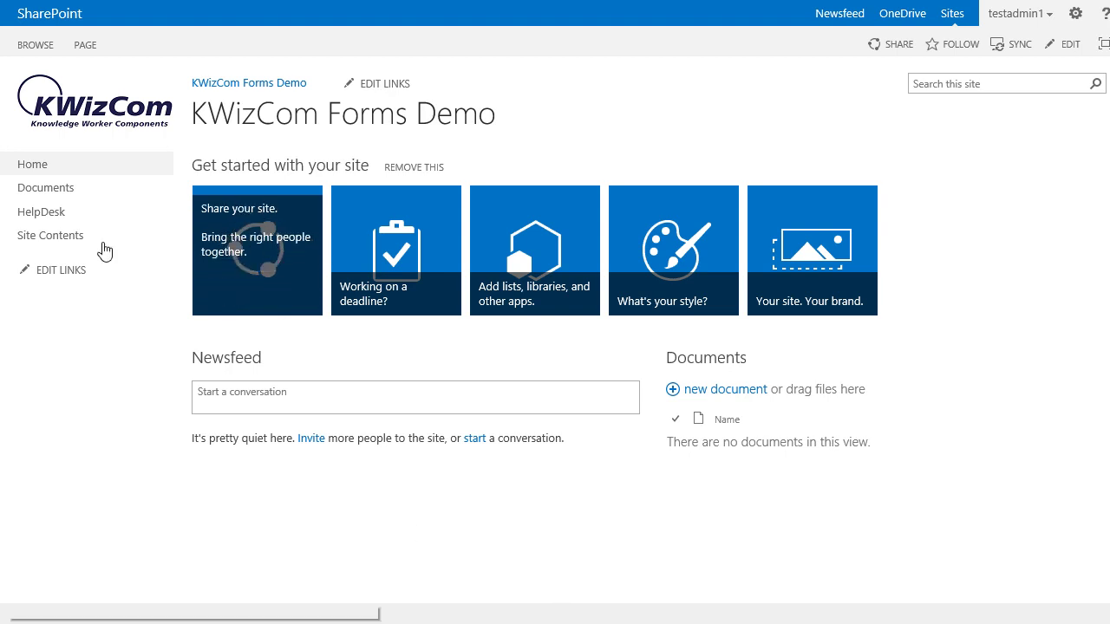
# Open the field-level permissions page of the KWizCom Forms settings for the HelpDesk list.
pyautogui.click(75, 220)
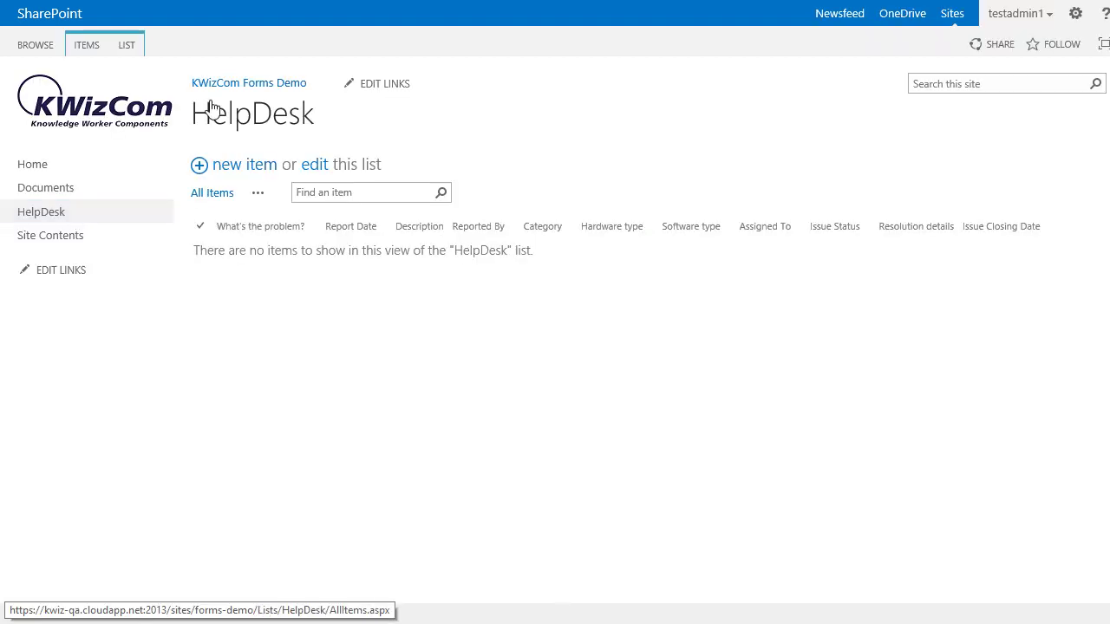
pyautogui.click(126, 45)
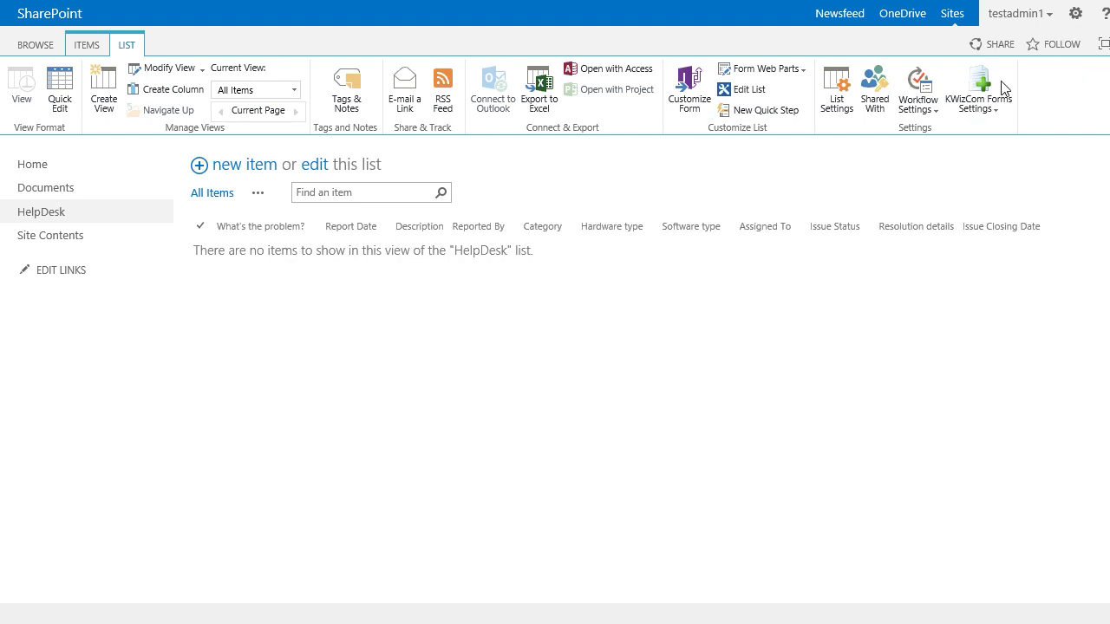
pyautogui.click(975, 87)
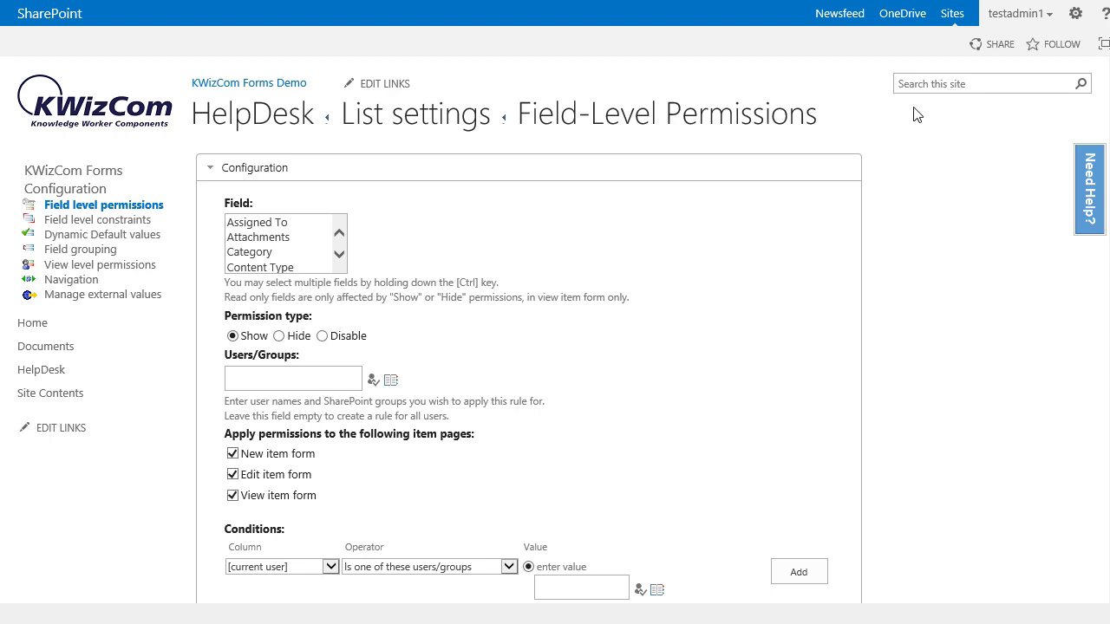
# Define a Hide permission for the Issue Status field on the new and edit item forms only, excluding the view item form.
pyautogui.doubleClick(339, 254)
pyautogui.click(339, 254)
pyautogui.click(269, 239)
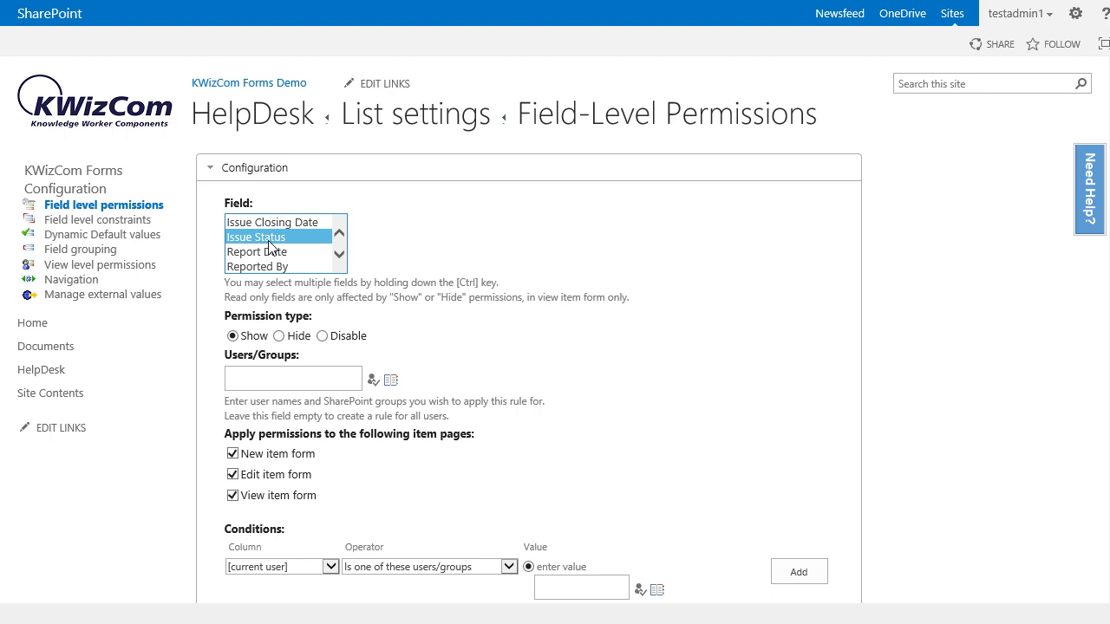
pyautogui.click(278, 336)
pyautogui.click(302, 385)
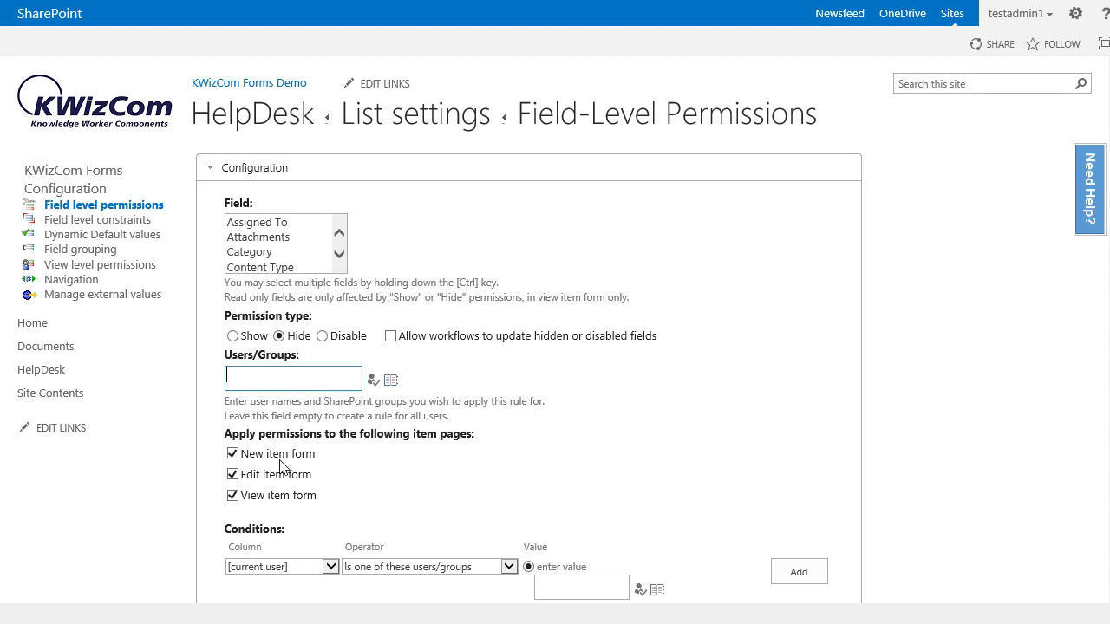
pyautogui.click(232, 496)
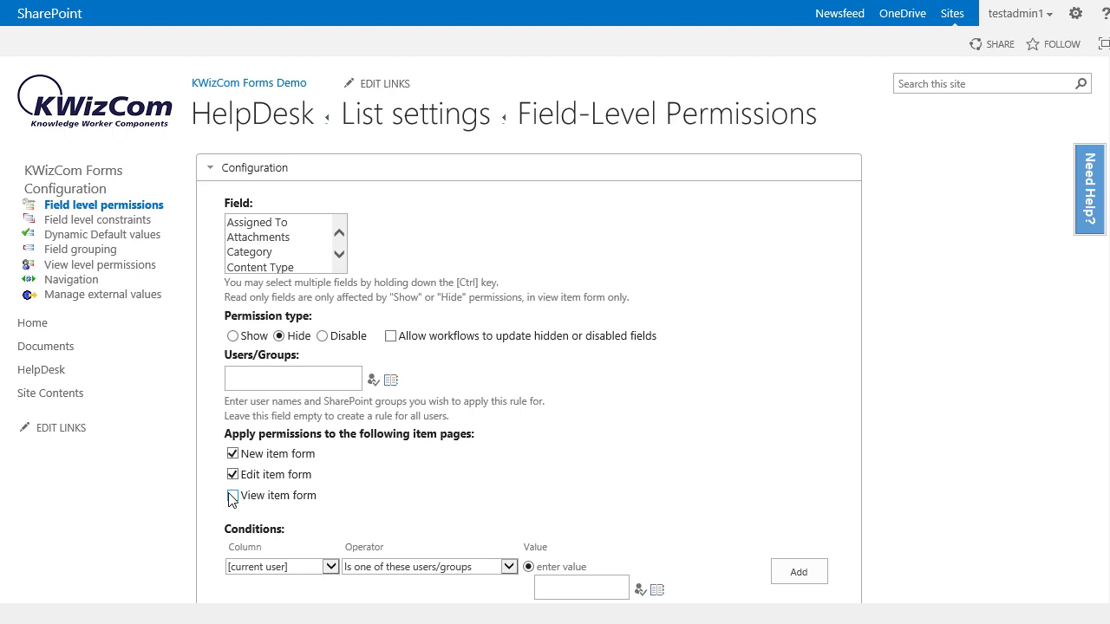
# Base the rule condition on the [current user] column with the operator "Is one of these users/groups".
pyautogui.scroll(-3, 538, 446)
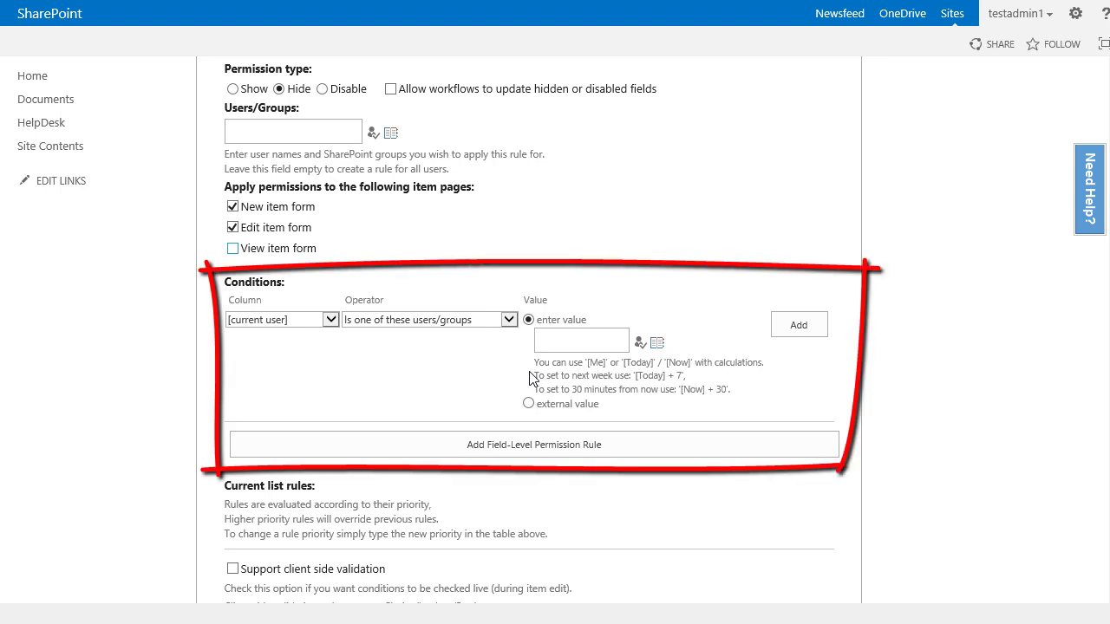
pyautogui.click(306, 318)
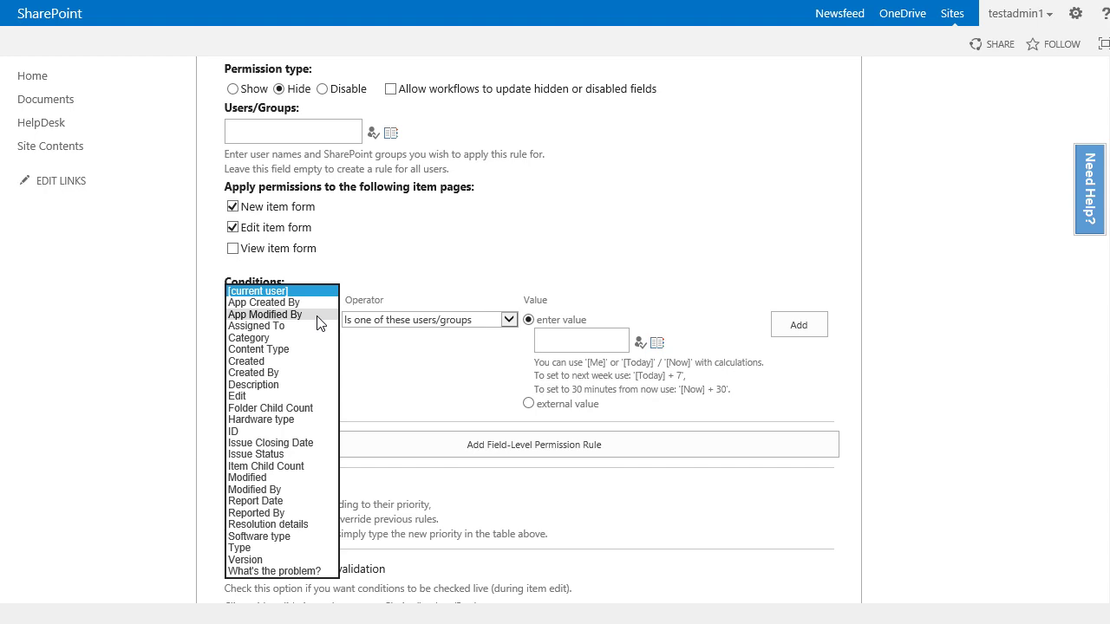
pyautogui.click(275, 292)
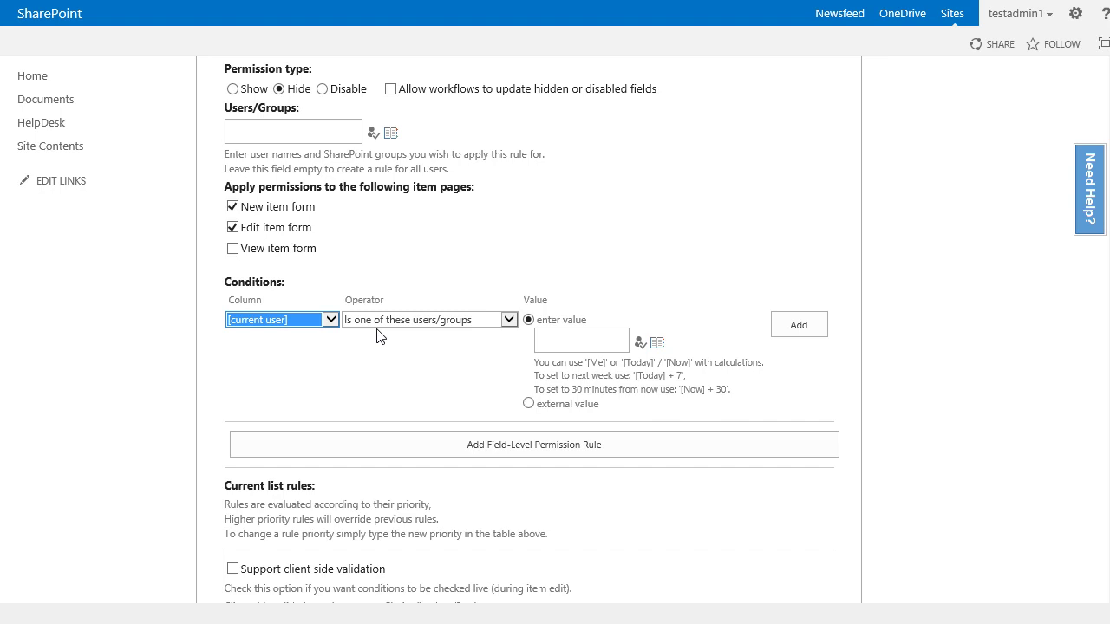
pyautogui.click(511, 321)
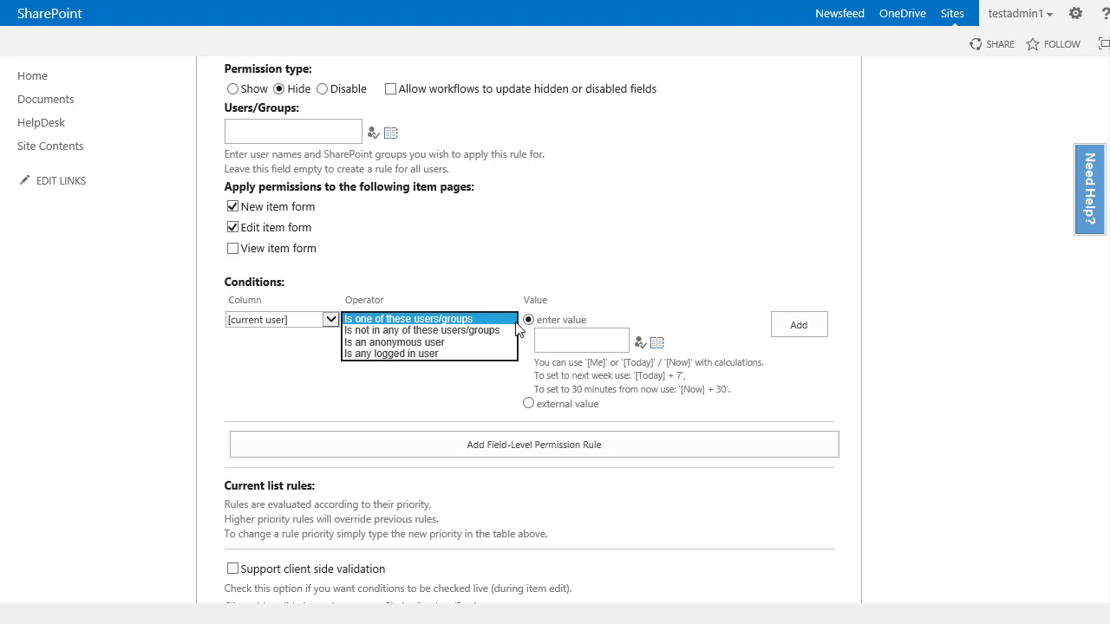
pyautogui.click(503, 319)
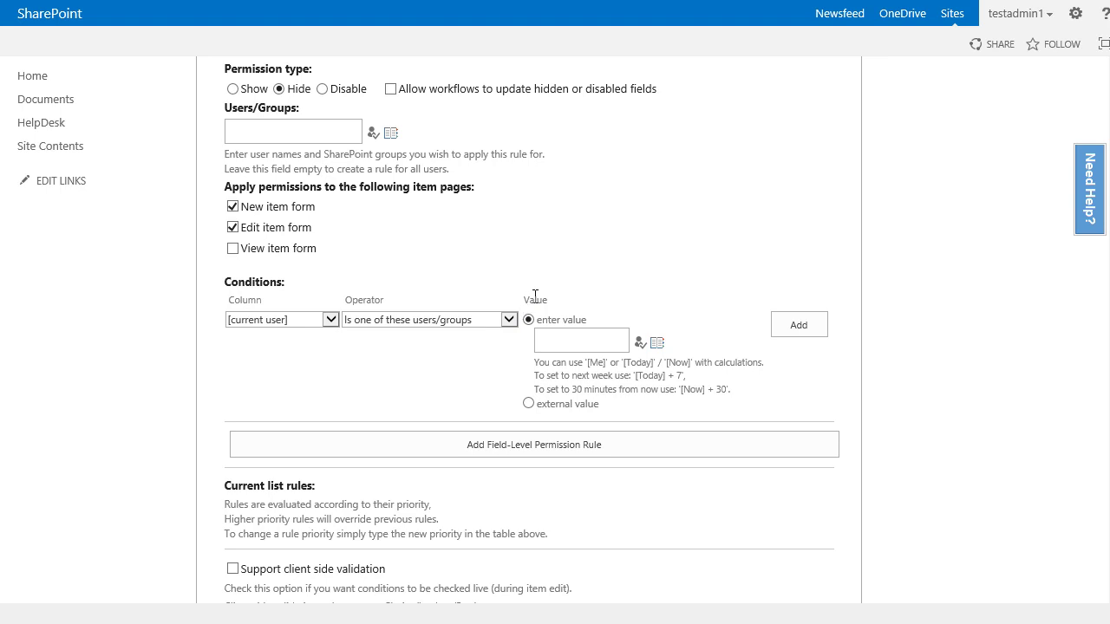
# Find the Sales SharePoint group, use it as the condition's value, and add the condition to the rule.
pyautogui.click(657, 346)
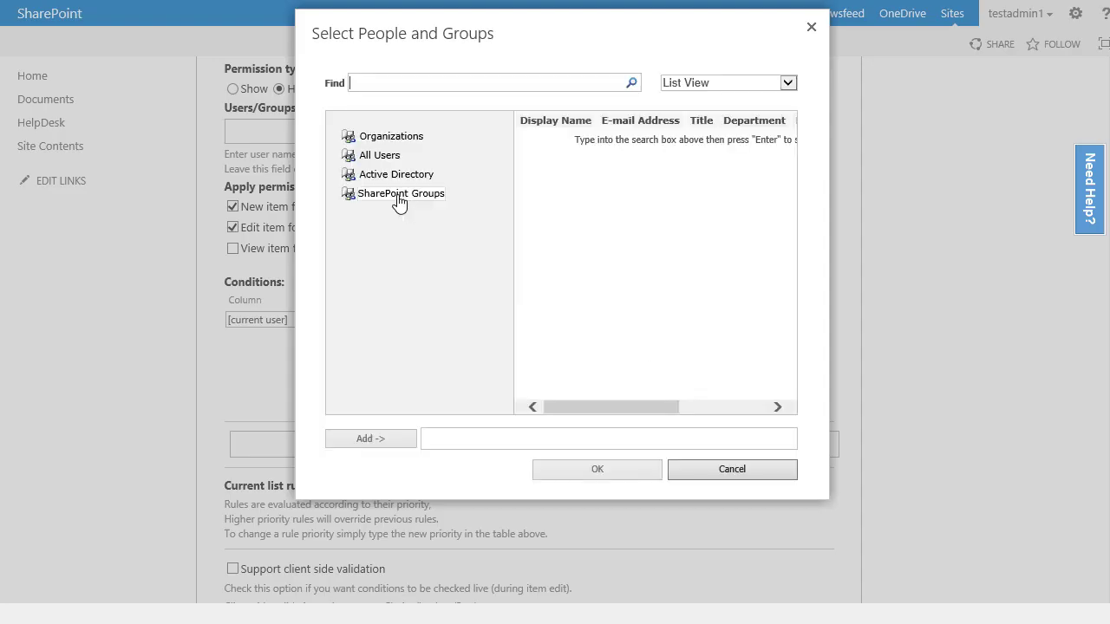
pyautogui.click(399, 196)
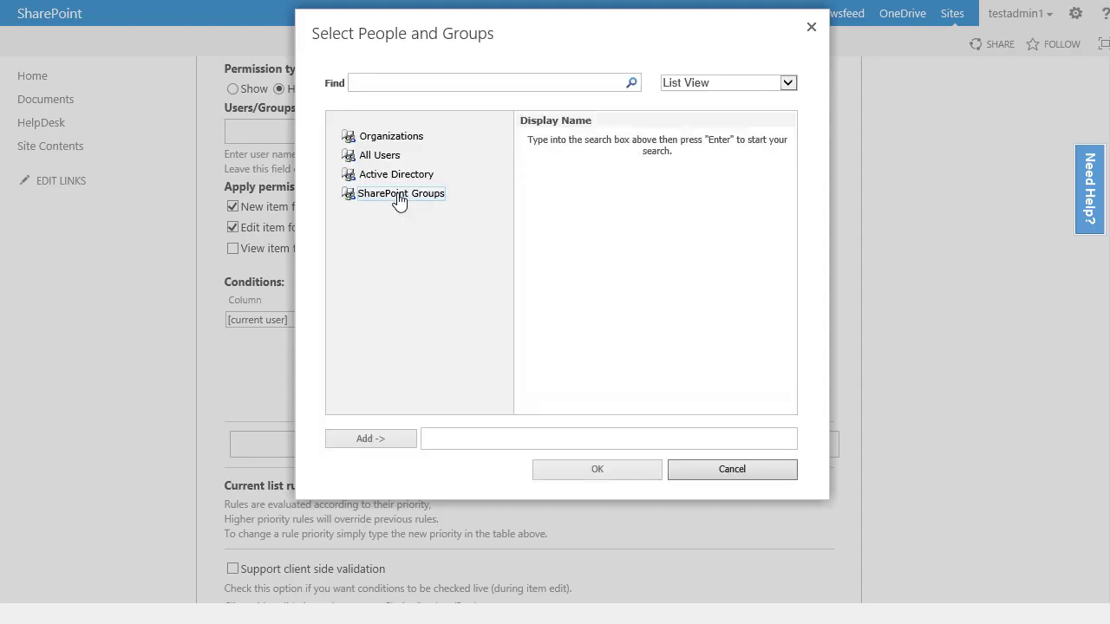
pyautogui.click(386, 83)
pyautogui.write('Sales')
pyautogui.press('Return')
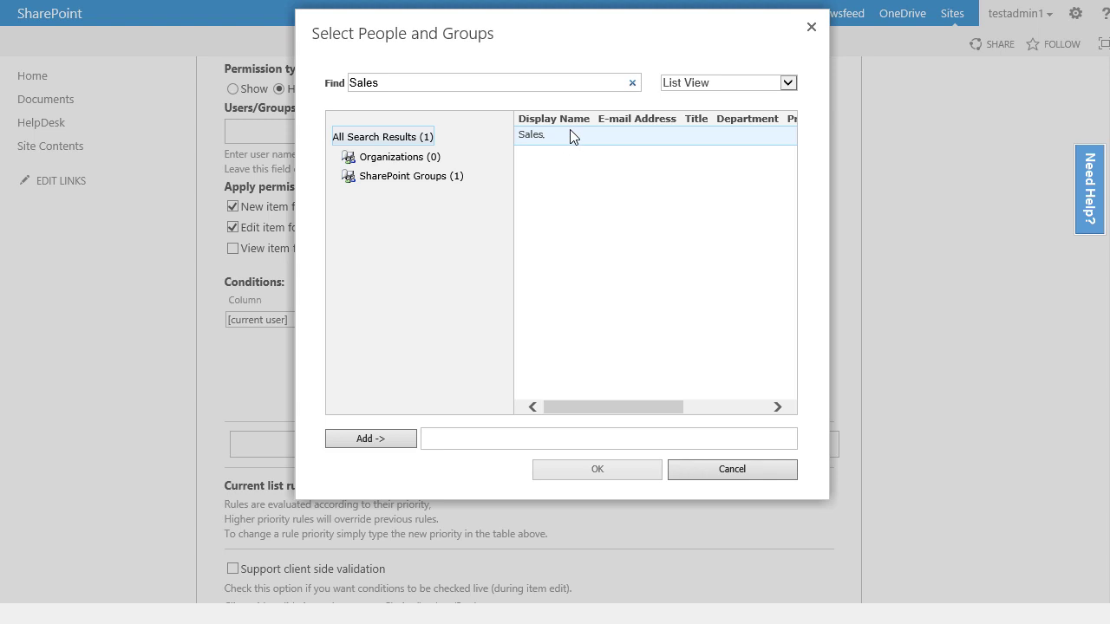
pyautogui.click(345, 439)
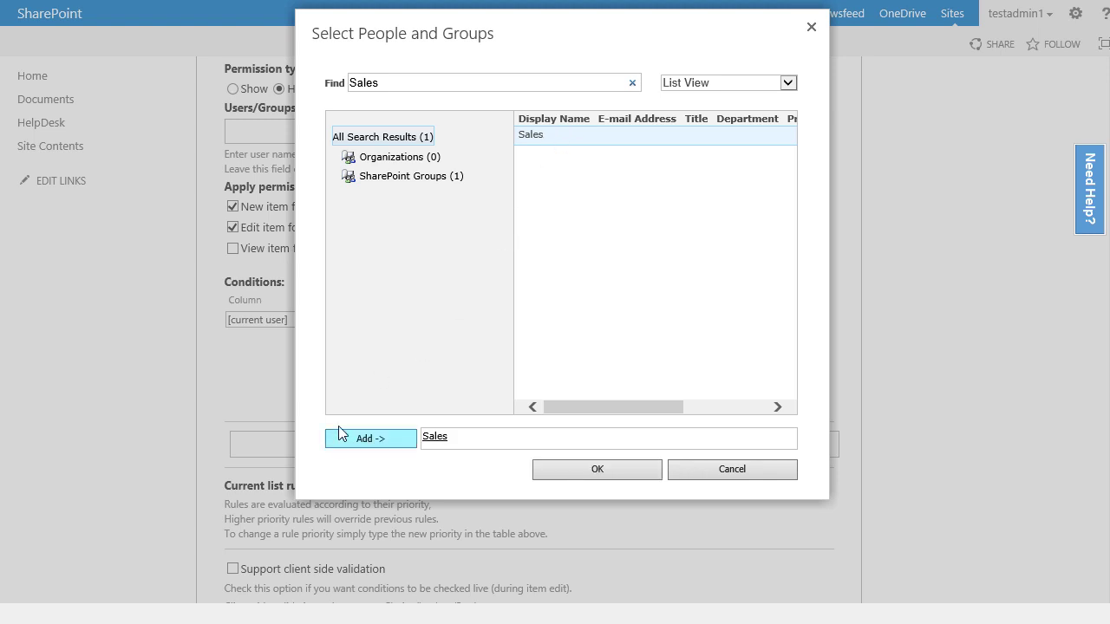
pyautogui.click(567, 468)
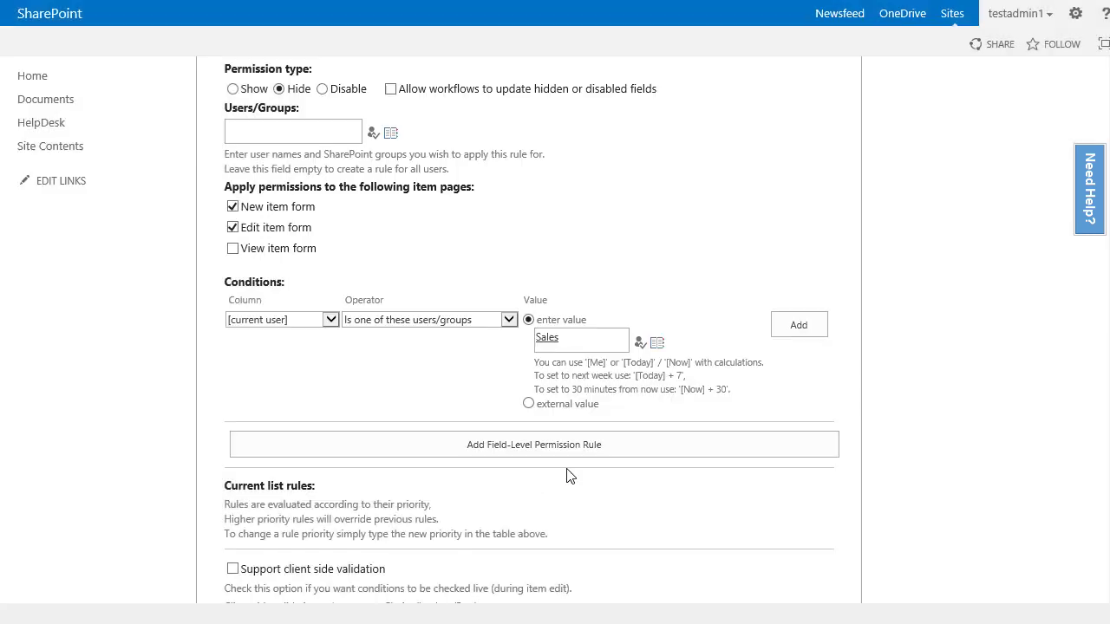
pyautogui.click(791, 327)
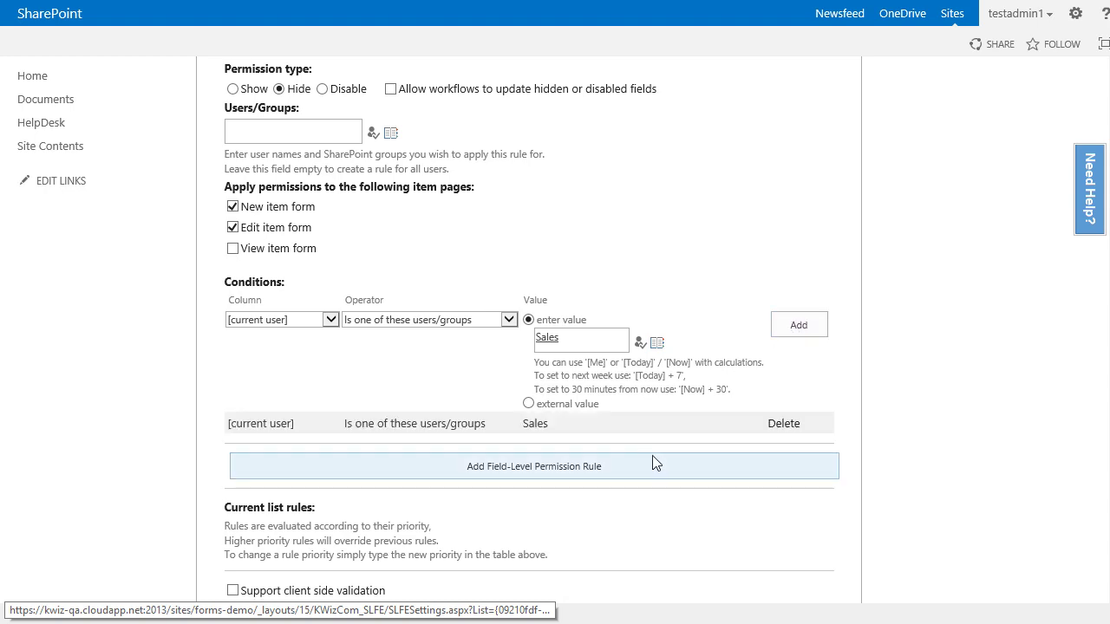
# Add the field-level permission rule to the list and save the permission settings.
pyautogui.click(631, 461)
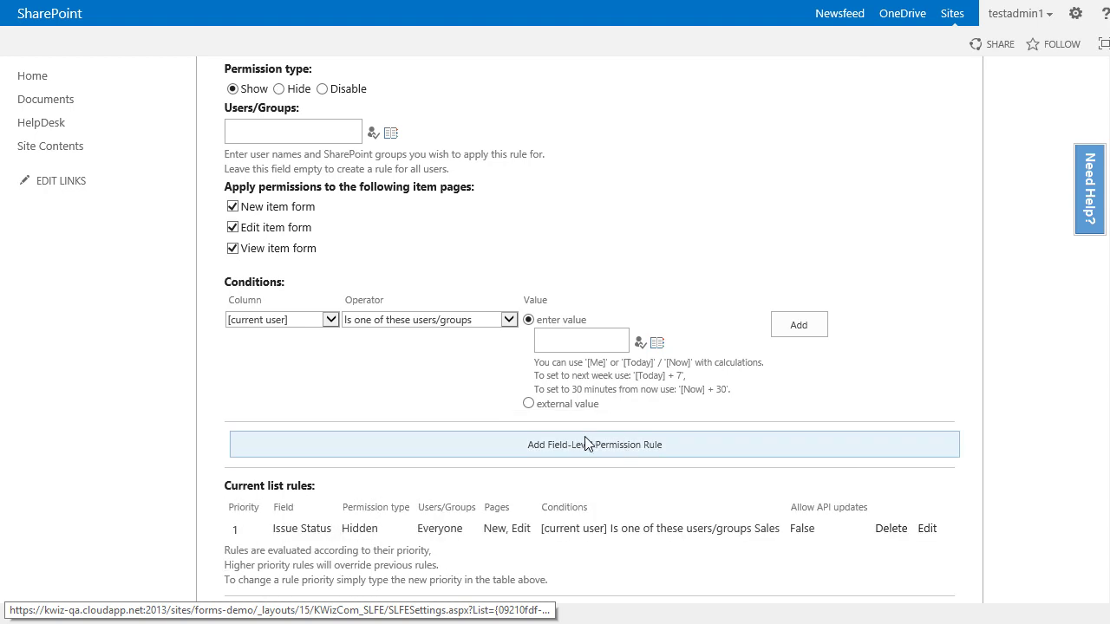
pyautogui.scroll(-3, 606, 444)
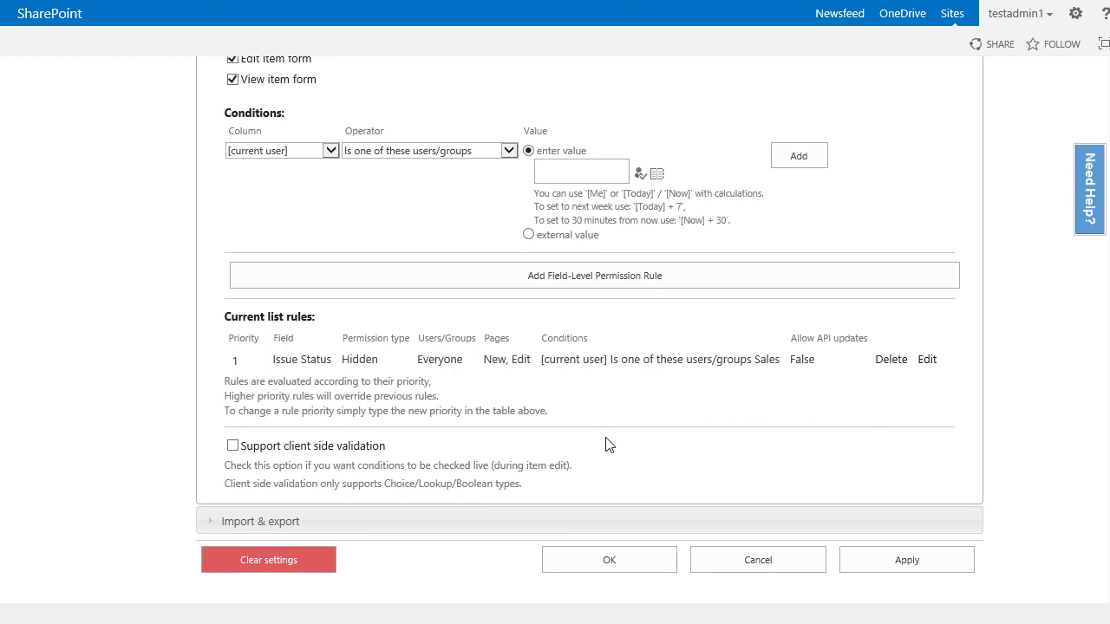
pyautogui.click(606, 561)
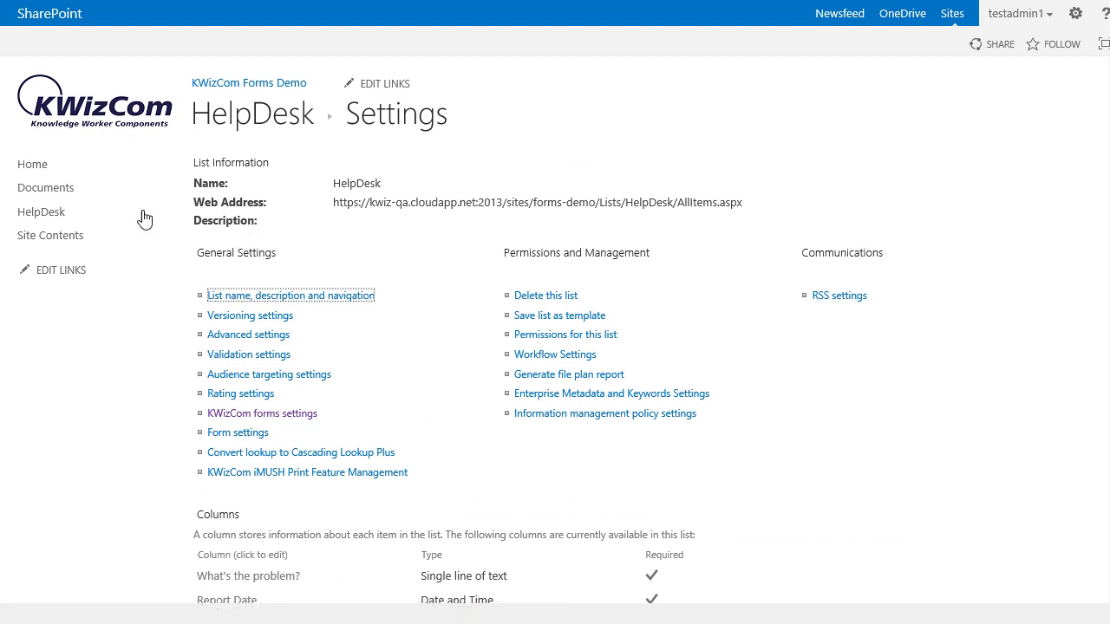
# Open a new HelpDesk item form under the admin account and check it for the Issue Status field.
pyautogui.click(81, 215)
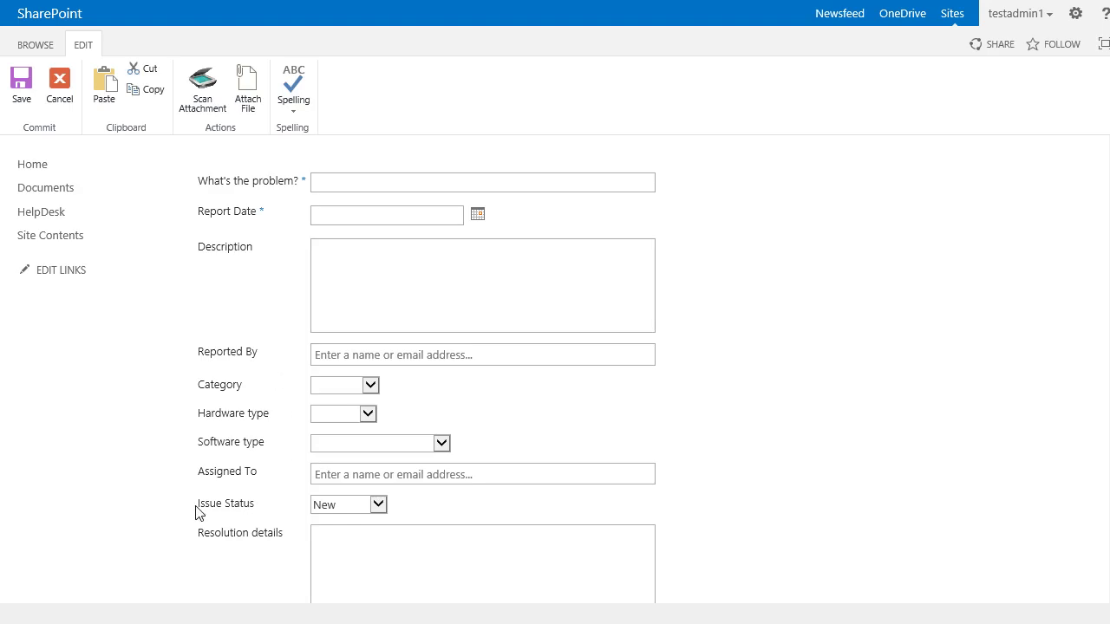
pyautogui.moveTo(196, 507); pyautogui.dragTo(255, 510)
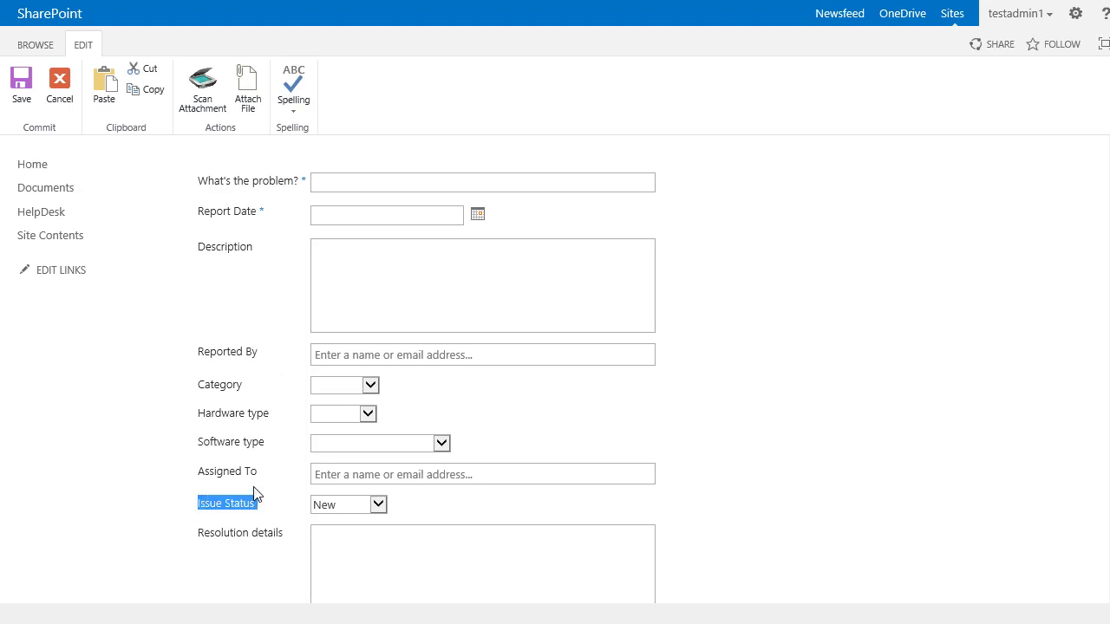
pyautogui.click(248, 413)
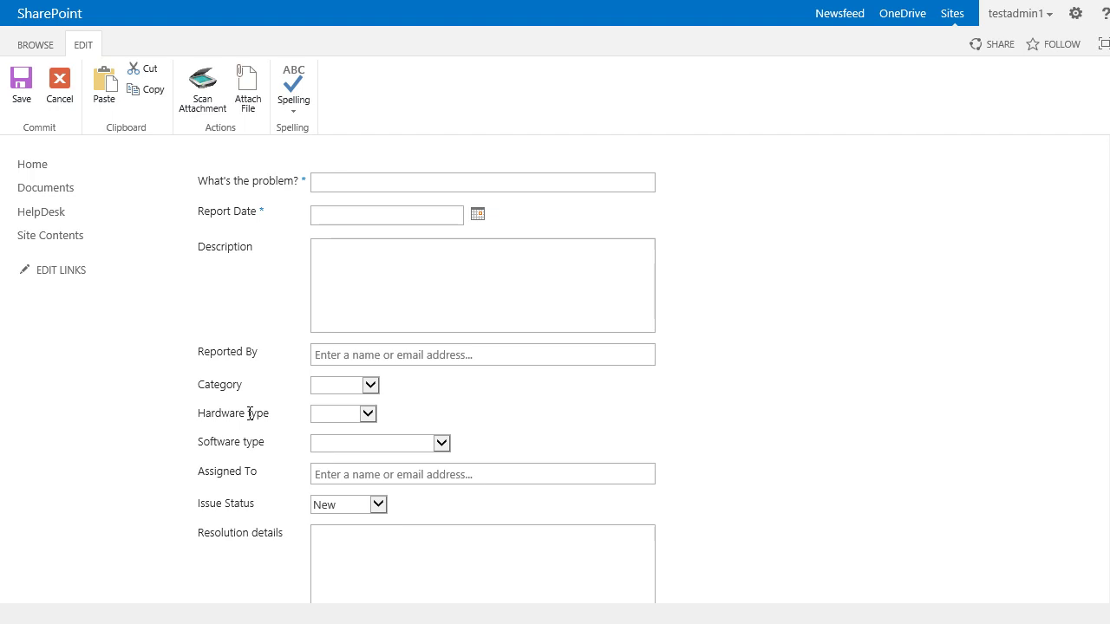
# Switch to the Chrome session signed in as the sales user and open a new HelpDesk item form there.
pyautogui.click(231, 607)
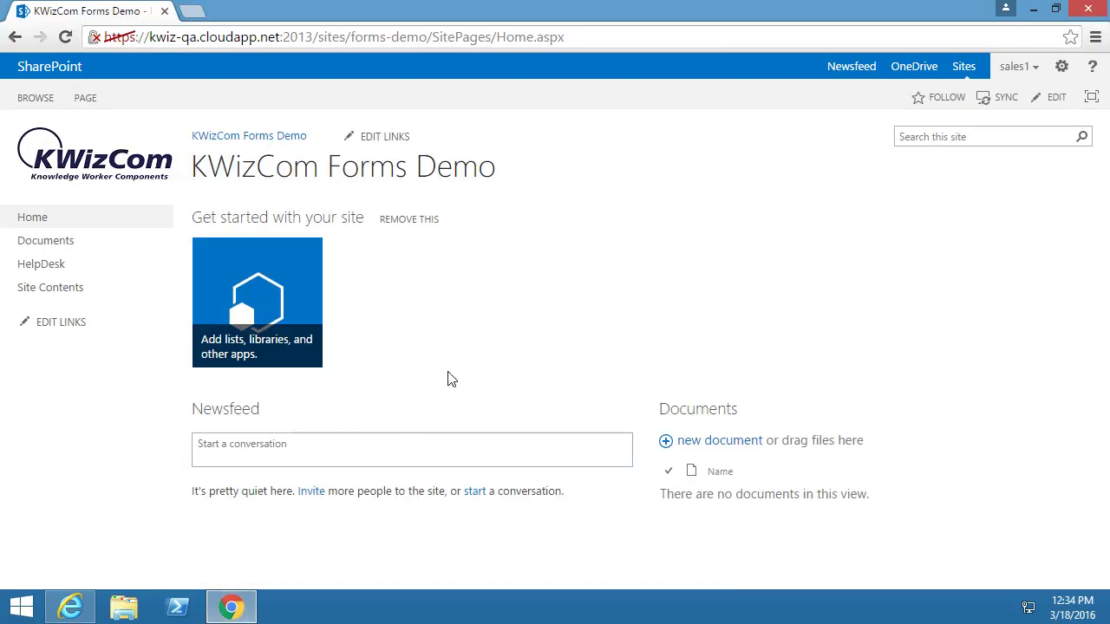
pyautogui.press('F11')
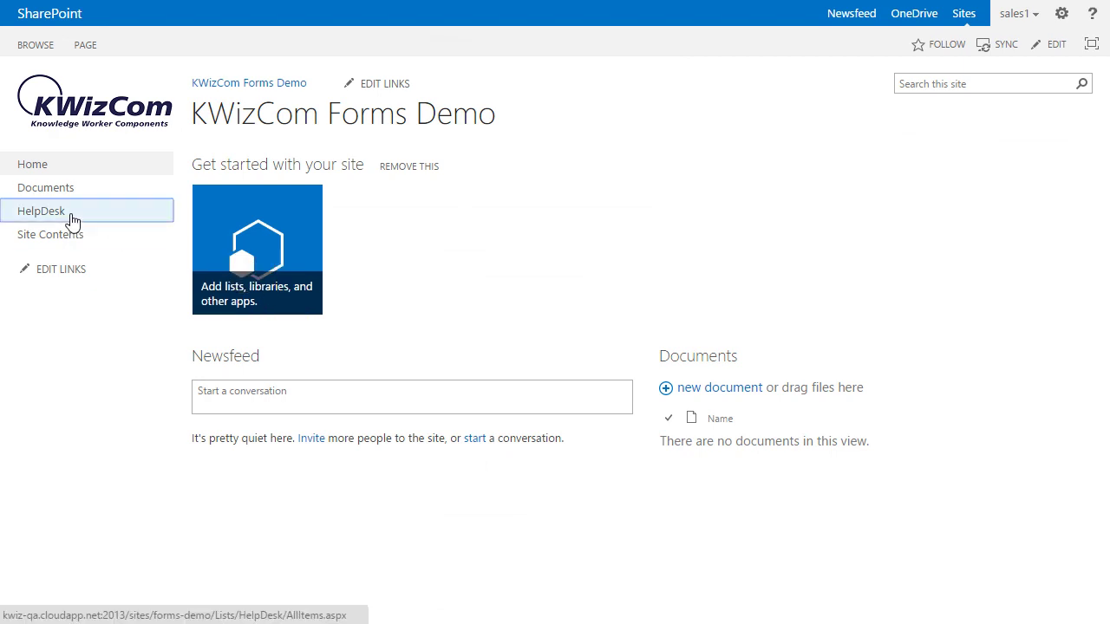
pyautogui.click(73, 221)
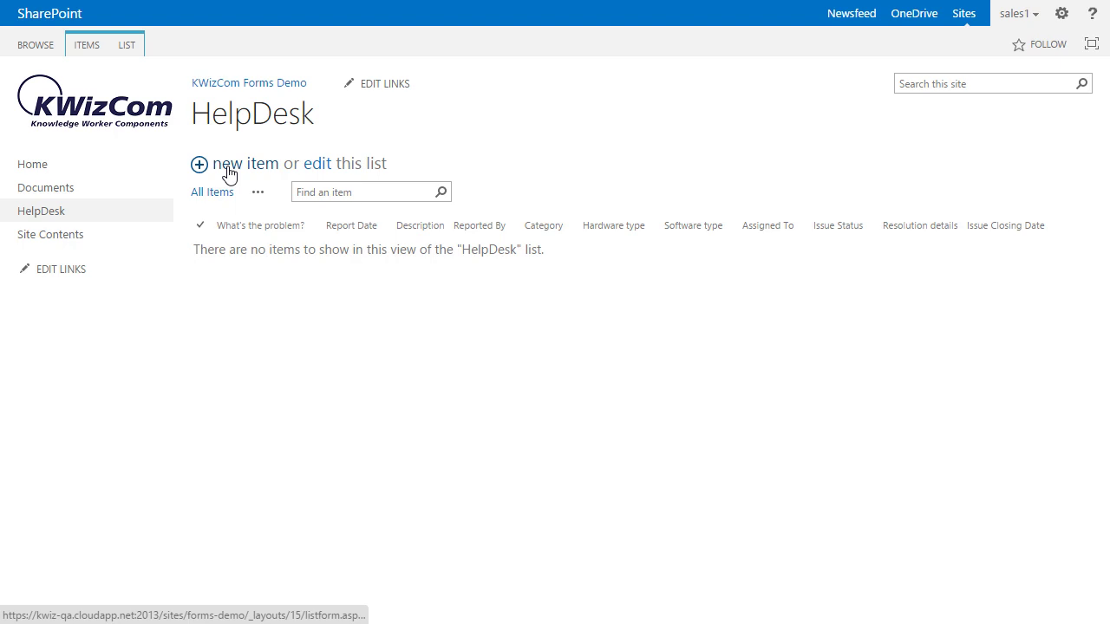
pyautogui.click(230, 172)
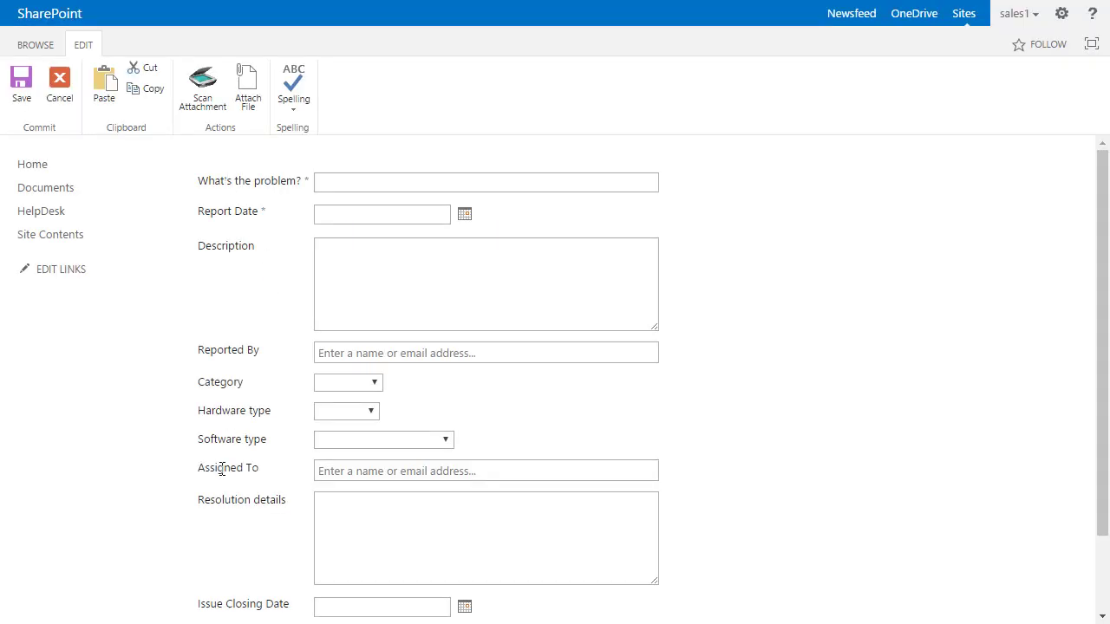